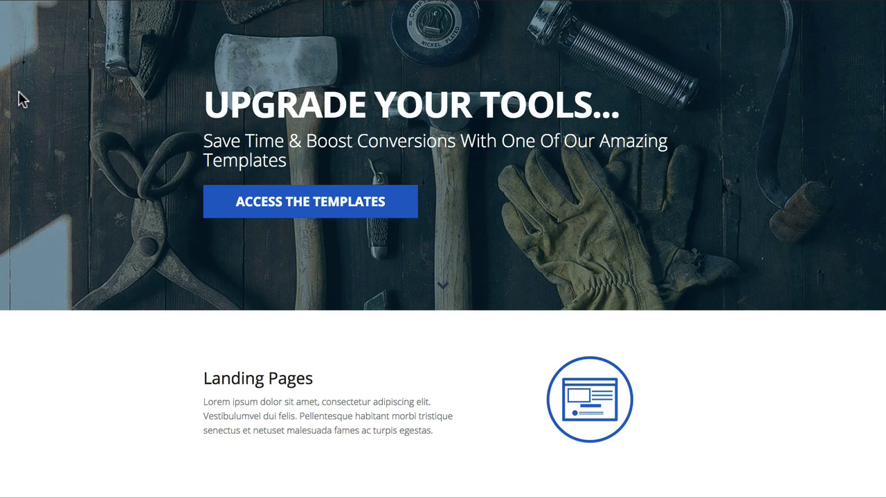
Preview the email opt-in popup from the hero call-to-action, then close it
{"action": "scroll", "coordinate": [107, 96], "scroll_direction": "down", "scroll_amount": 1}
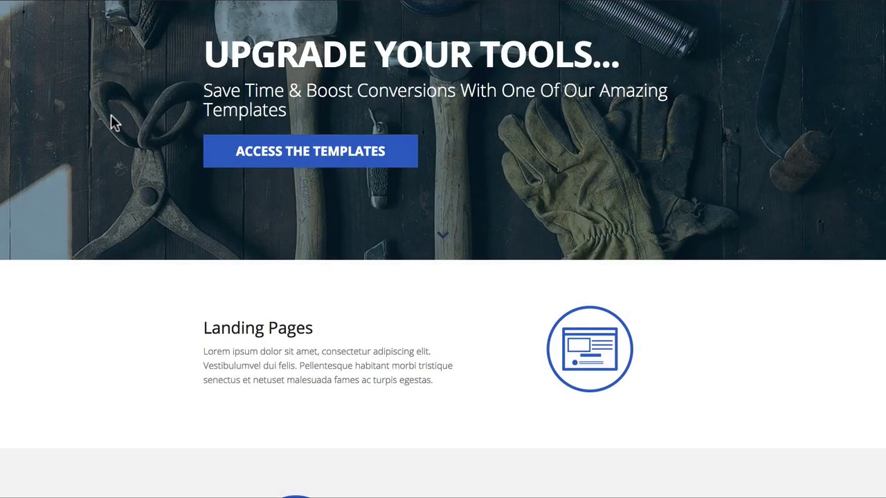
{"action": "left_click", "coordinate": [262, 155]}
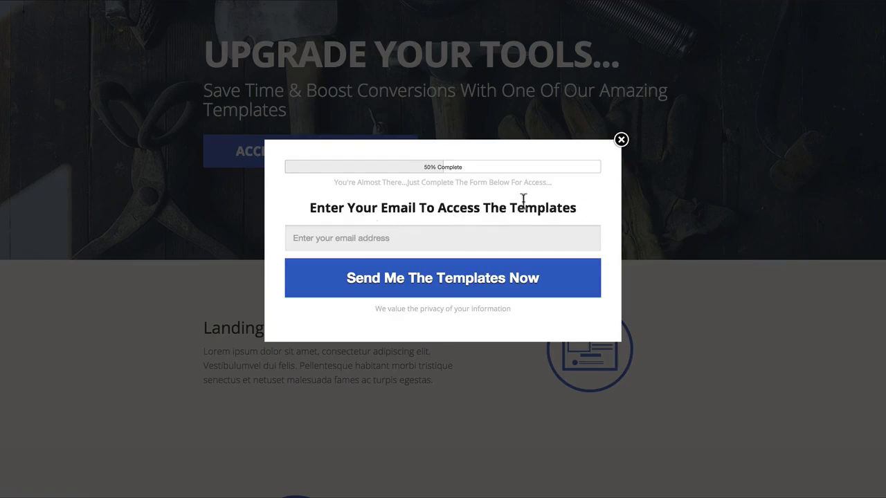
{"action": "left_click", "coordinate": [620, 147]}
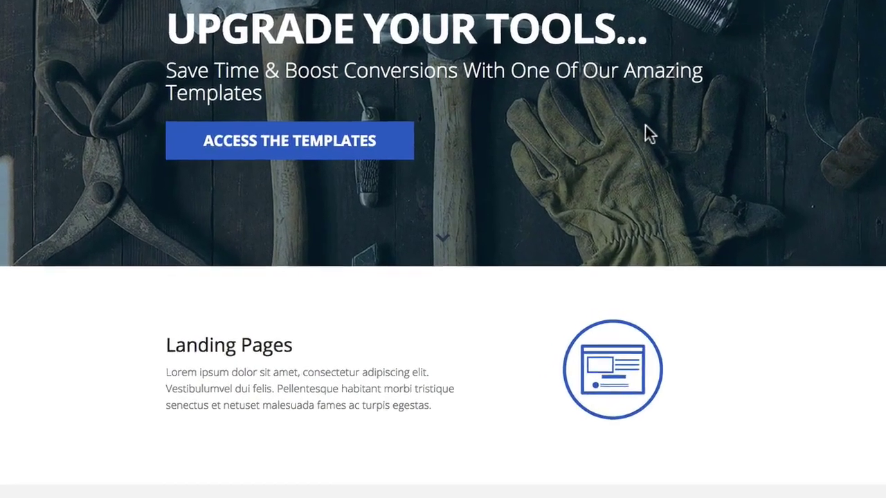
Scroll down the live page and preview the bottom call-to-action's opt-in popup, then dismiss it
{"action": "scroll", "coordinate": [609, 138], "scroll_direction": "down", "scroll_amount": 5}
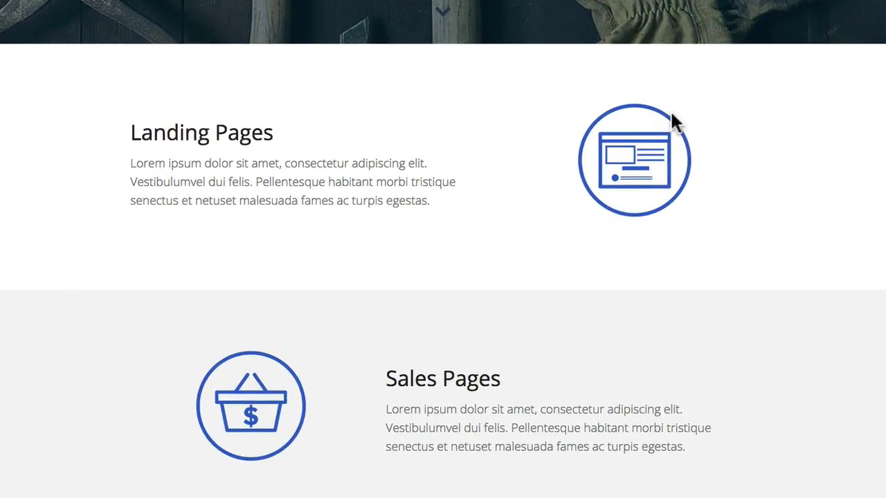
{"action": "scroll", "coordinate": [670, 110], "scroll_direction": "down", "scroll_amount": 1}
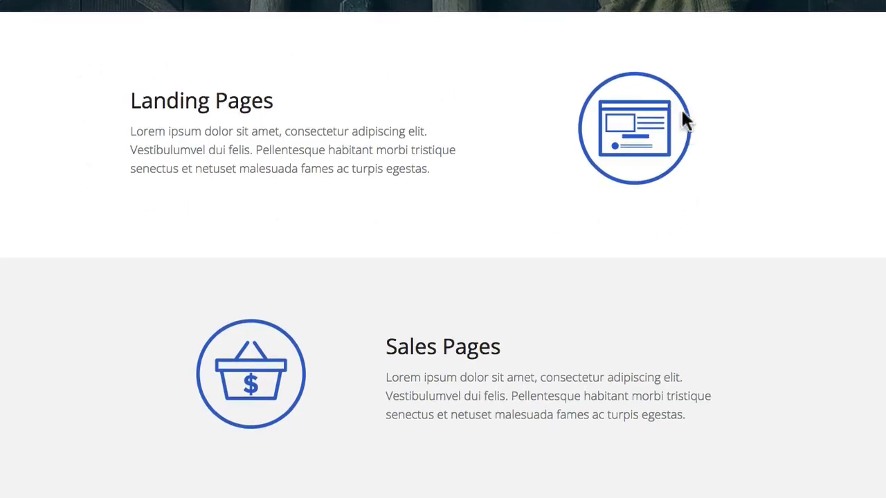
{"action": "scroll", "coordinate": [186, 342], "scroll_direction": "down", "scroll_amount": 3}
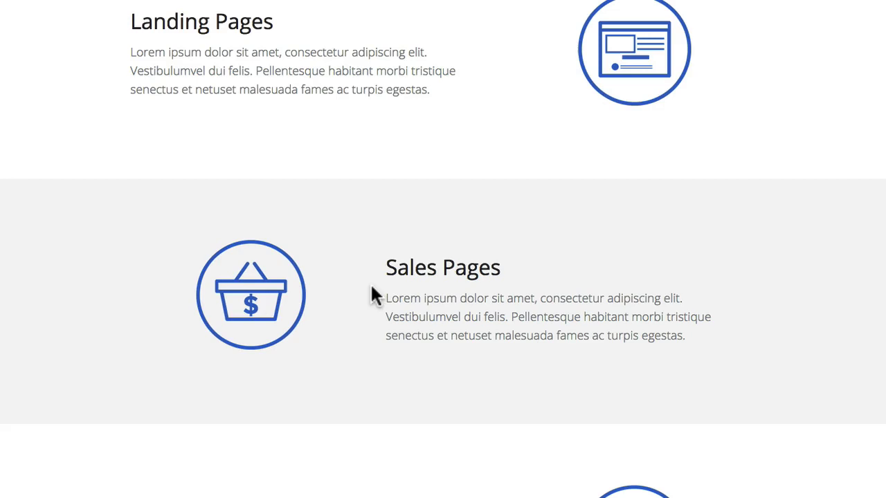
{"action": "scroll", "coordinate": [372, 289], "scroll_direction": "down", "scroll_amount": 2}
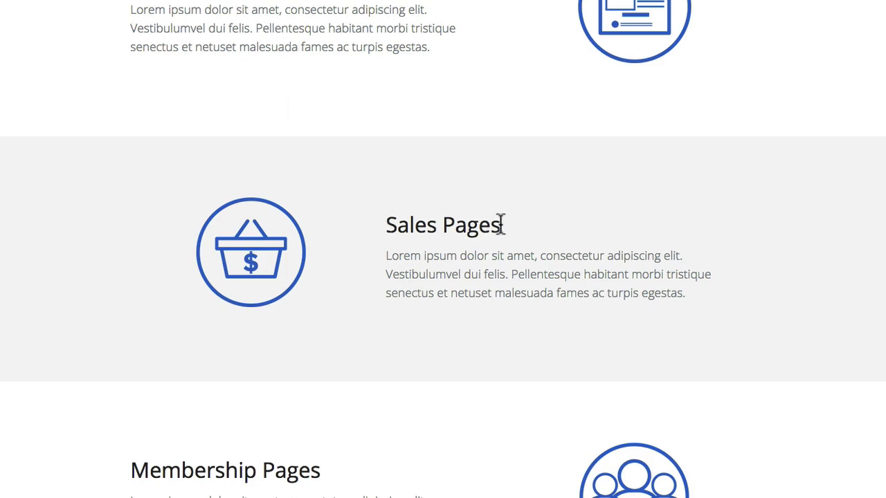
{"action": "scroll", "coordinate": [547, 267], "scroll_direction": "down", "scroll_amount": 2}
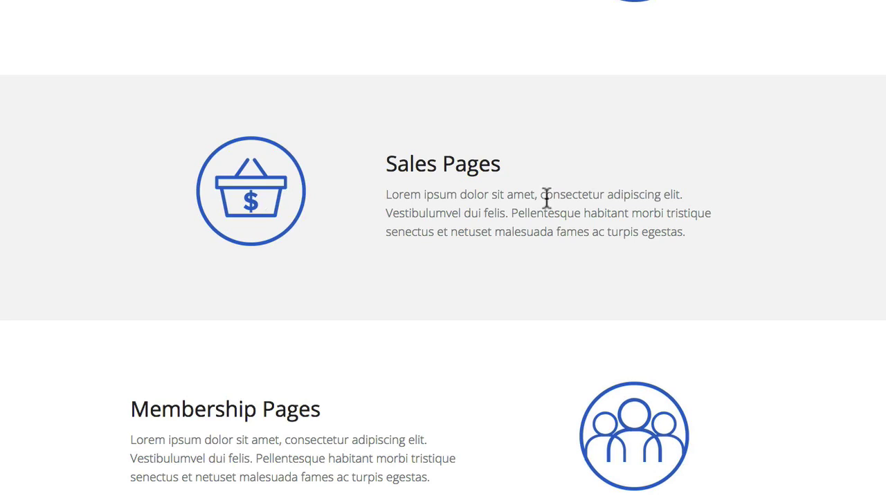
{"action": "scroll", "coordinate": [486, 195], "scroll_direction": "down", "scroll_amount": 5}
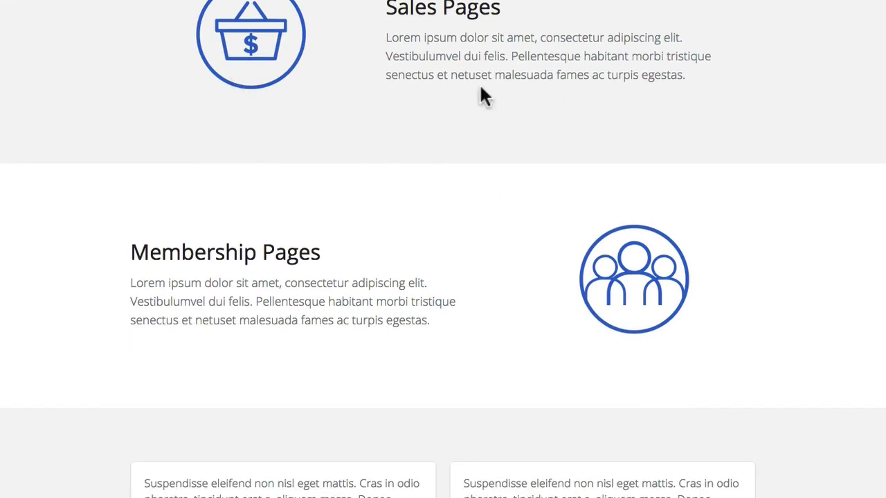
{"action": "scroll", "coordinate": [415, 90], "scroll_direction": "up", "scroll_amount": 1}
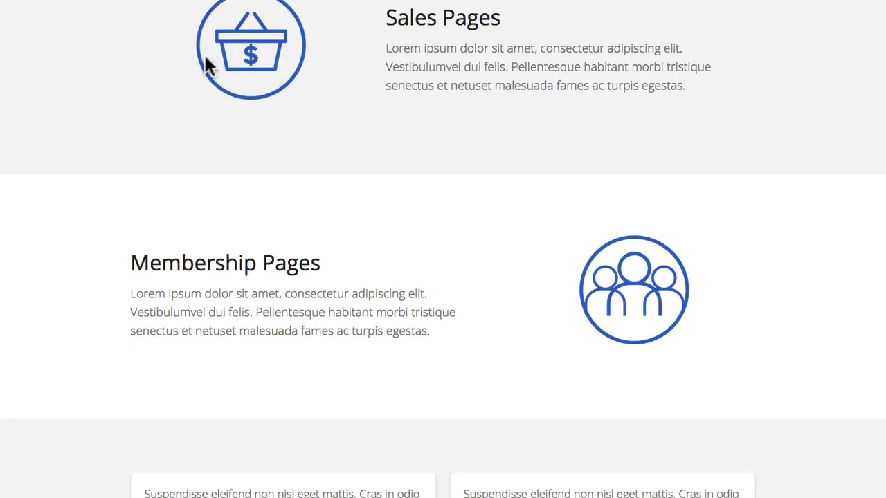
{"action": "scroll", "coordinate": [585, 208], "scroll_direction": "down", "scroll_amount": 2}
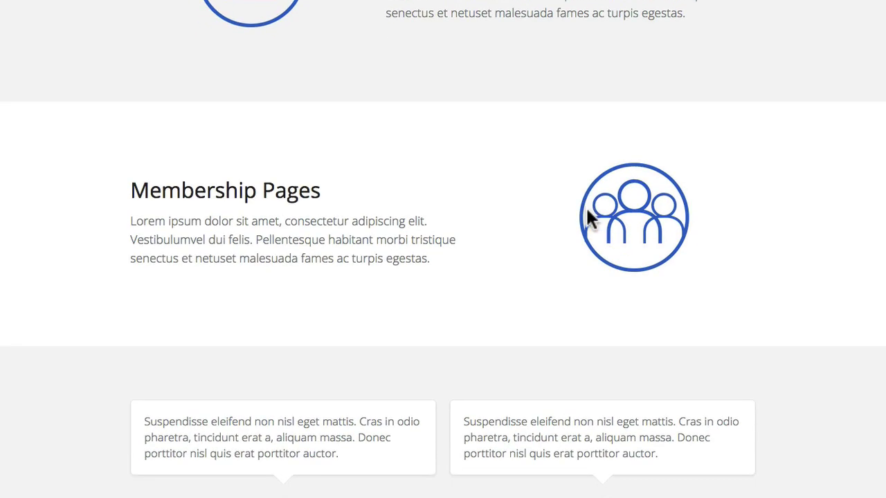
{"action": "scroll", "coordinate": [372, 225], "scroll_direction": "down", "scroll_amount": 3}
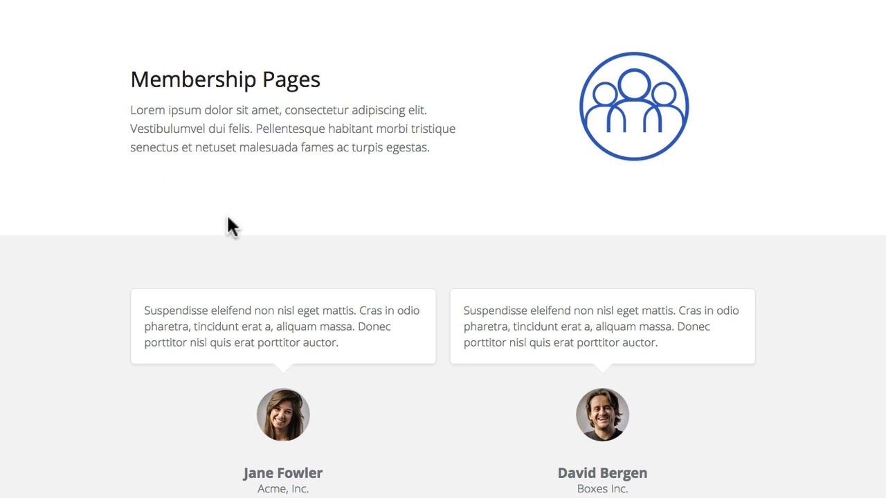
{"action": "scroll", "coordinate": [266, 161], "scroll_direction": "down", "scroll_amount": 3}
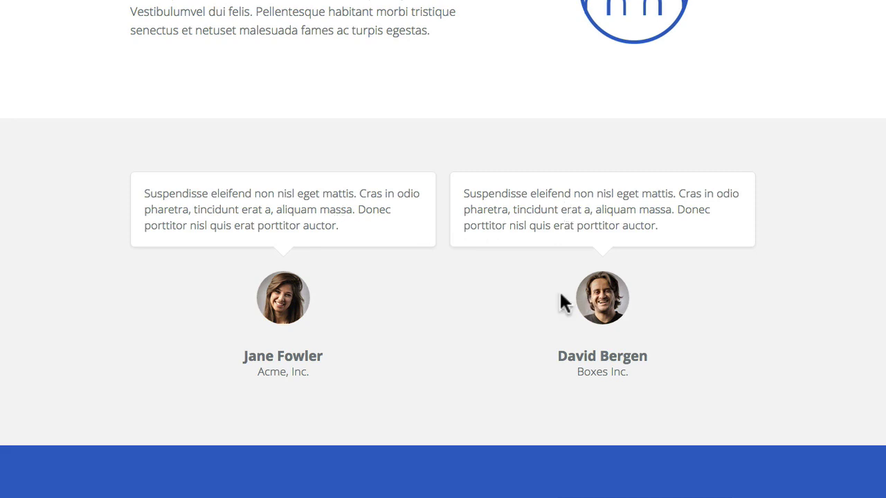
{"action": "scroll", "coordinate": [81, 276], "scroll_direction": "down", "scroll_amount": 1}
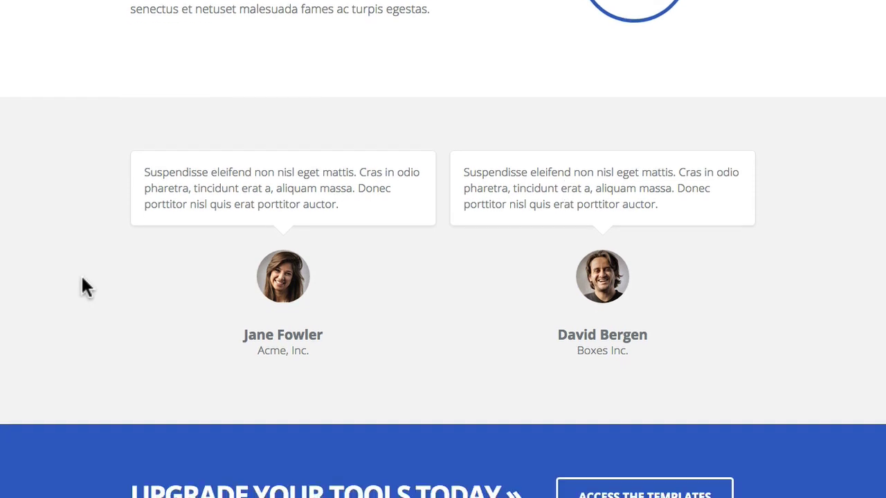
{"action": "scroll", "coordinate": [82, 287], "scroll_direction": "down", "scroll_amount": 1}
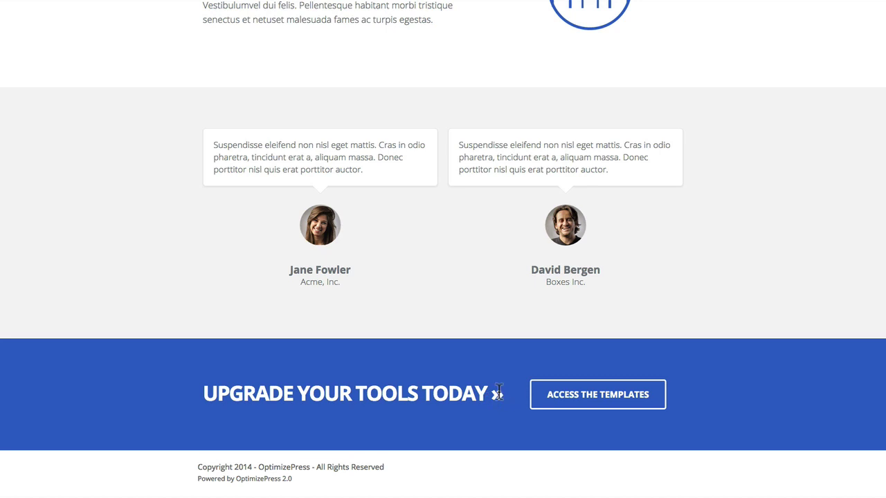
{"action": "left_click", "coordinate": [583, 400]}
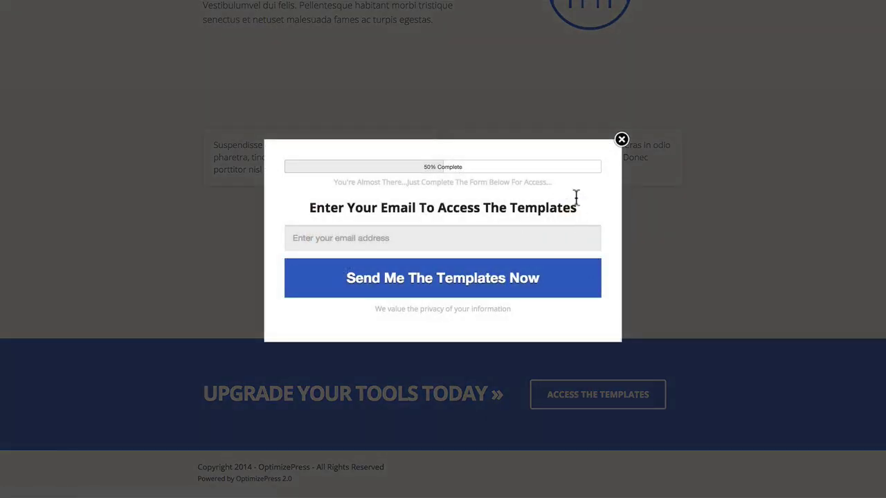
{"action": "left_click", "coordinate": [621, 141]}
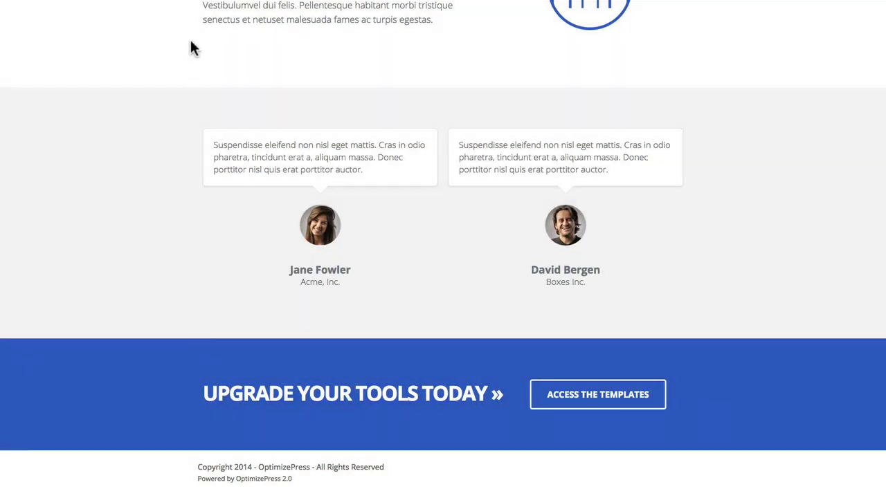
Open the template in the LiveEditor and scroll down to the Membership Pages row
{"action": "left_click", "coordinate": [180, 19]}
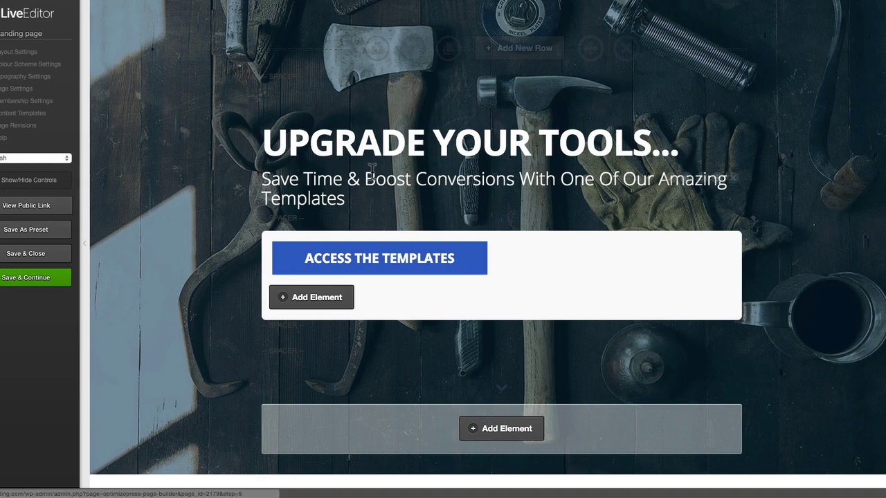
{"action": "scroll", "coordinate": [364, 148], "scroll_direction": "down", "scroll_amount": 2}
{"action": "scroll", "coordinate": [364, 155], "scroll_direction": "down", "scroll_amount": 5}
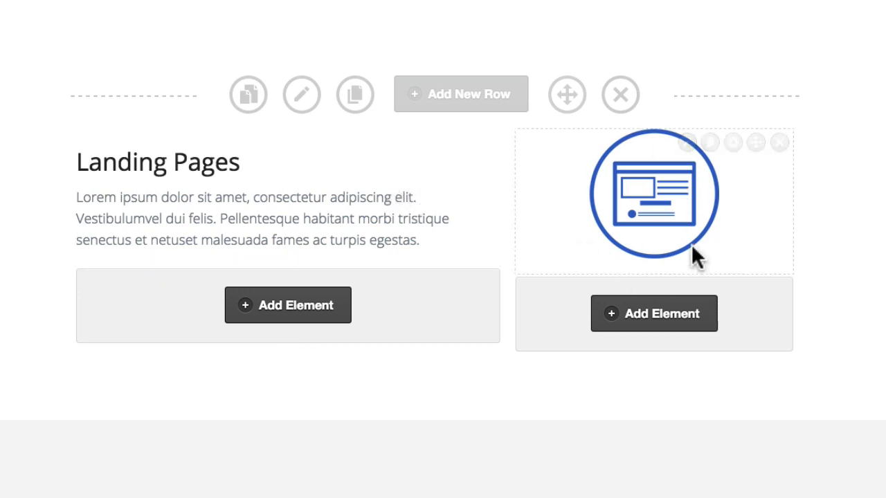
{"action": "scroll", "coordinate": [613, 239], "scroll_direction": "down", "scroll_amount": 4}
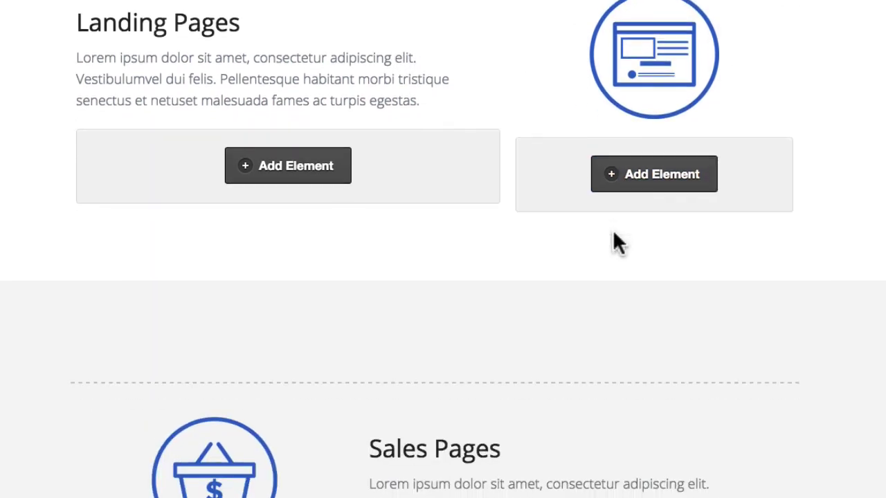
{"action": "scroll", "coordinate": [613, 235], "scroll_direction": "down", "scroll_amount": 4}
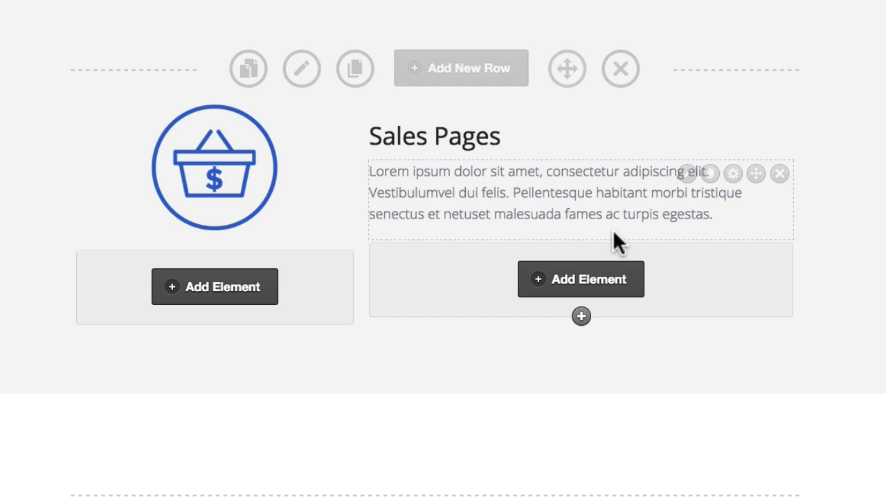
{"action": "scroll", "coordinate": [613, 240], "scroll_direction": "down", "scroll_amount": 4}
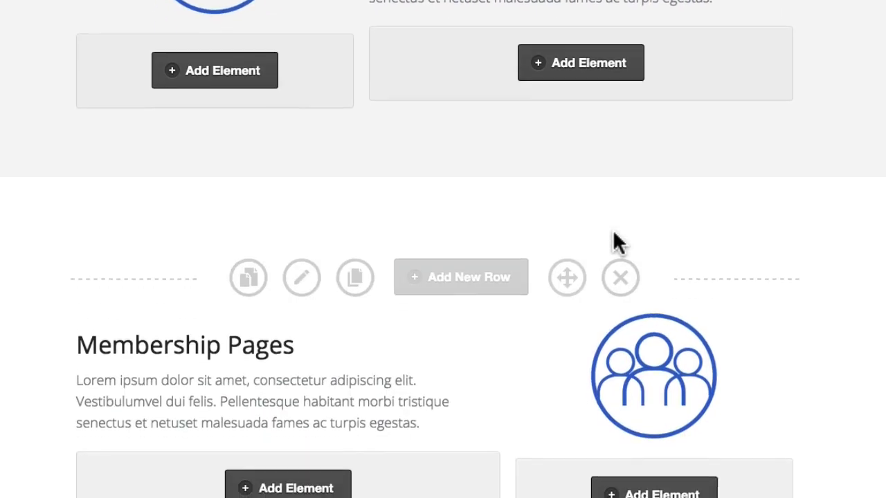
{"action": "scroll", "coordinate": [618, 242], "scroll_direction": "down", "scroll_amount": 3}
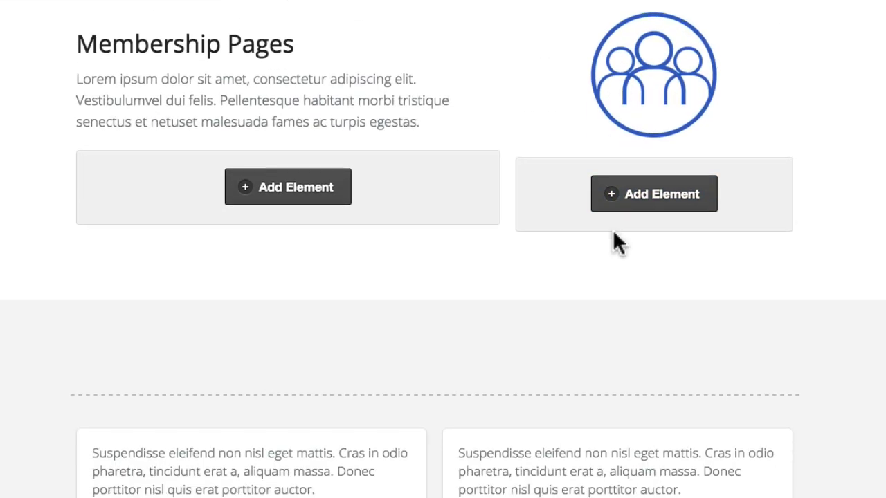
{"action": "scroll", "coordinate": [613, 241], "scroll_direction": "down", "scroll_amount": 2}
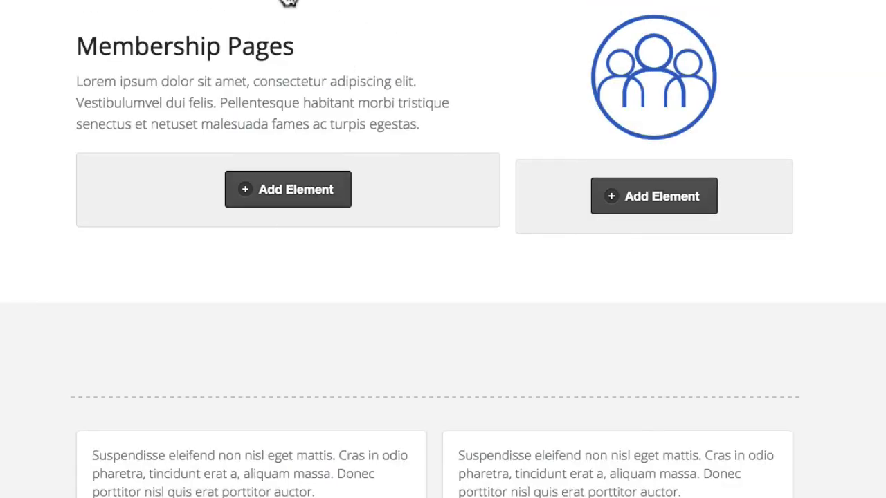
Open the Membership Pages row settings and check its top and bottom padding of 90 pixels
{"action": "left_click", "coordinate": [305, 2]}
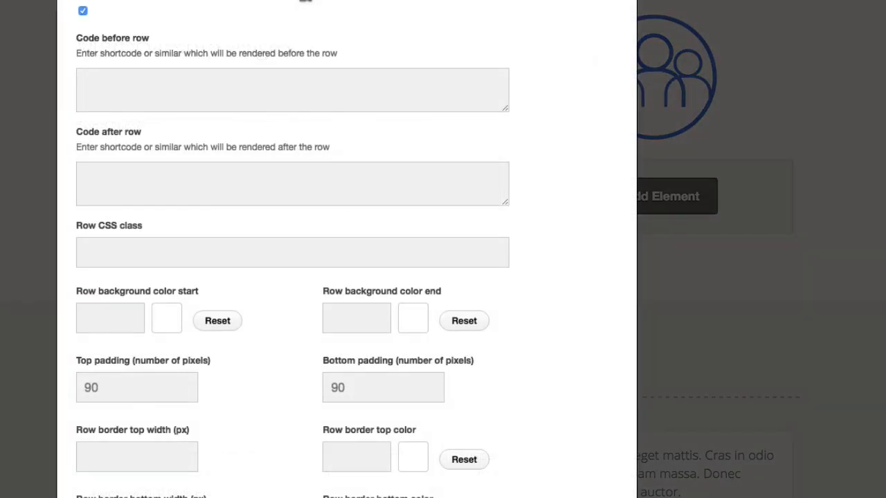
{"action": "scroll", "coordinate": [289, 27], "scroll_direction": "down", "scroll_amount": 1}
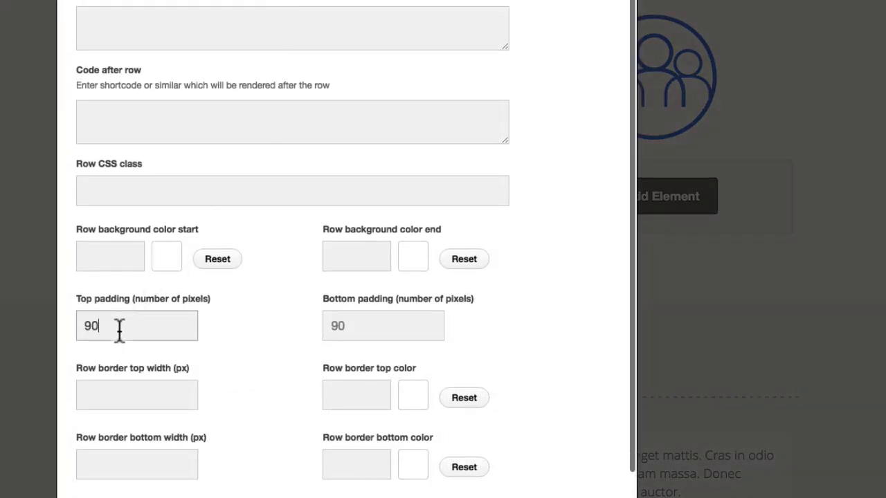
{"action": "left_click_drag", "start_coordinate": [118, 330], "coordinate": [86, 339]}
{"action": "double_click", "coordinate": [355, 320]}
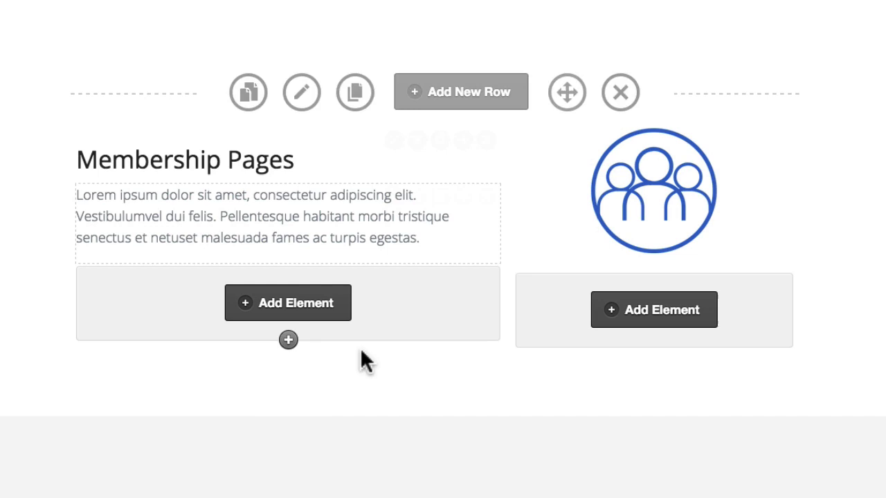
{"action": "scroll", "coordinate": [256, 418], "scroll_direction": "up", "scroll_amount": 5}
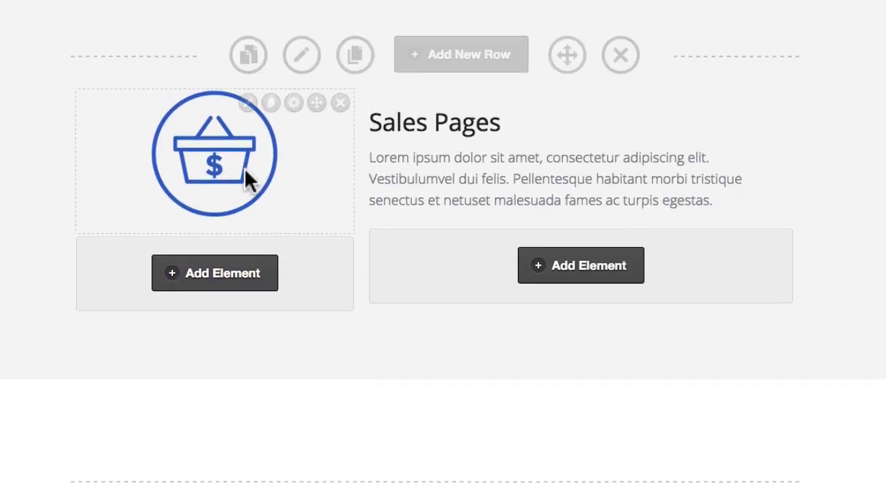
{"action": "scroll", "coordinate": [303, 83], "scroll_direction": "down", "scroll_amount": 10}
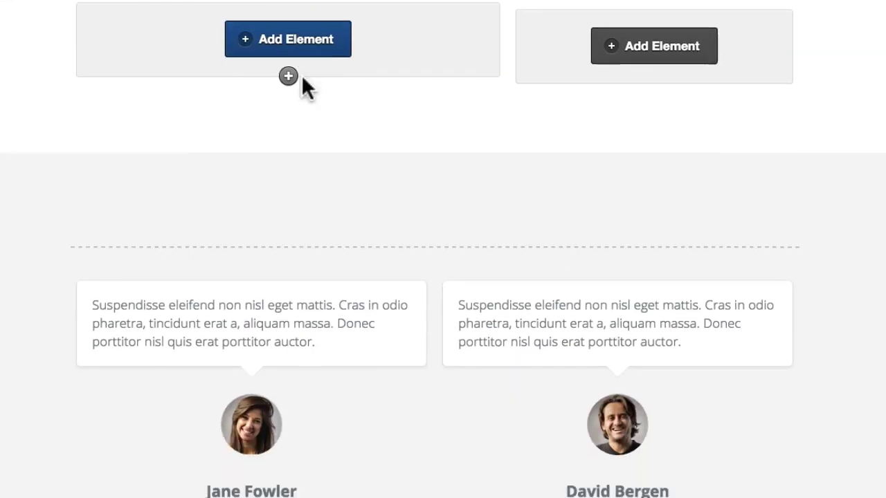
{"action": "scroll", "coordinate": [302, 83], "scroll_direction": "down", "scroll_amount": 10}
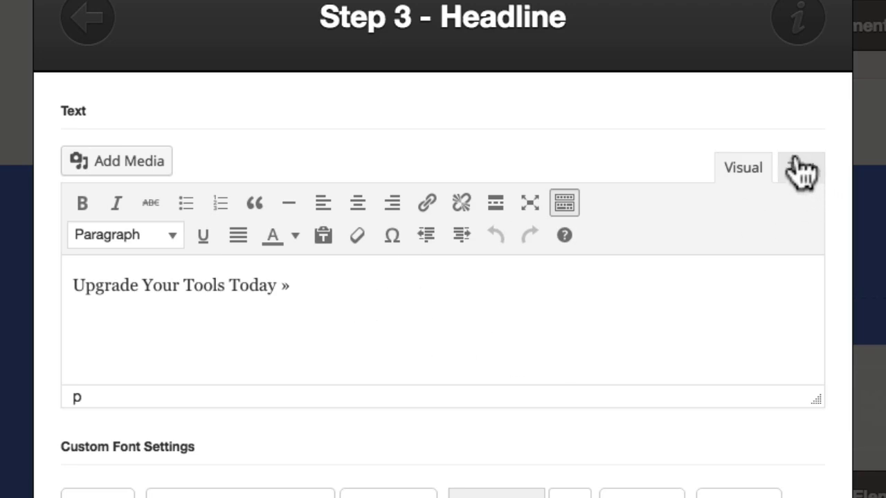
{"action": "left_click", "coordinate": [788, 169]}
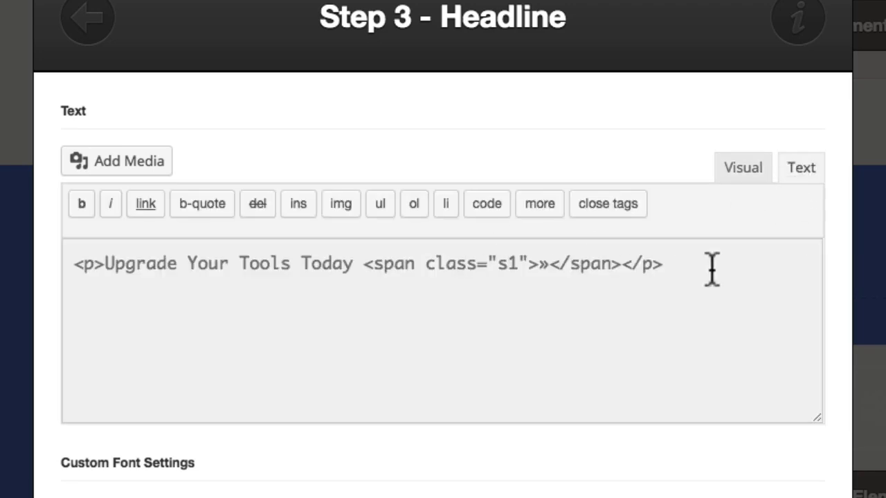
{"action": "left_click", "coordinate": [742, 170]}
{"action": "double_click", "coordinate": [281, 286]}
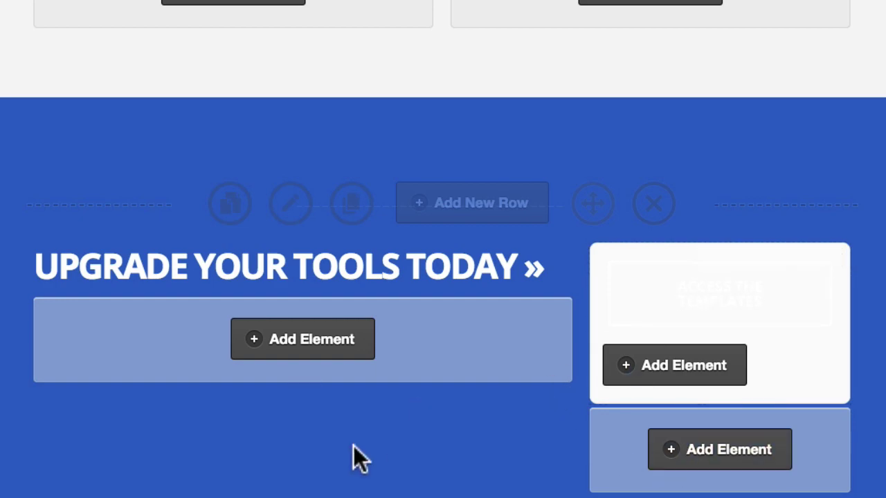
Scroll down to the testimonial quote cards and back up in the LiveEditor
{"action": "scroll", "coordinate": [354, 445], "scroll_direction": "down", "scroll_amount": 10}
{"action": "scroll", "coordinate": [353, 445], "scroll_direction": "up", "scroll_amount": 3}
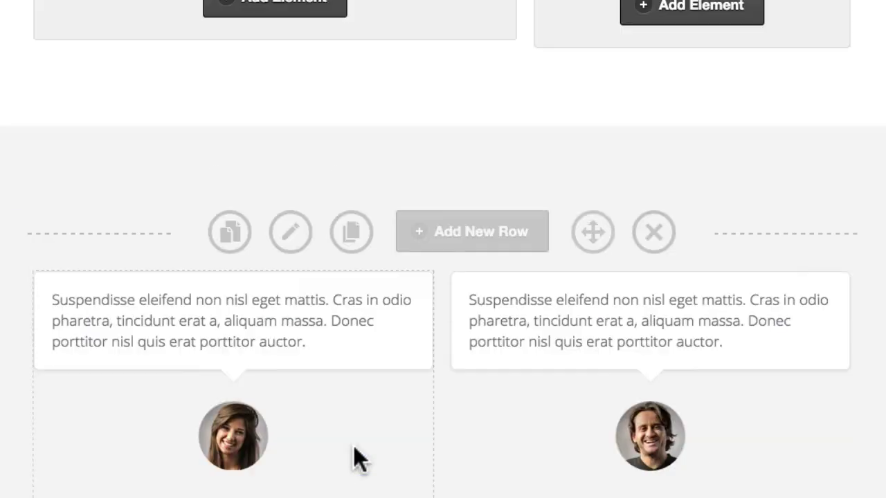